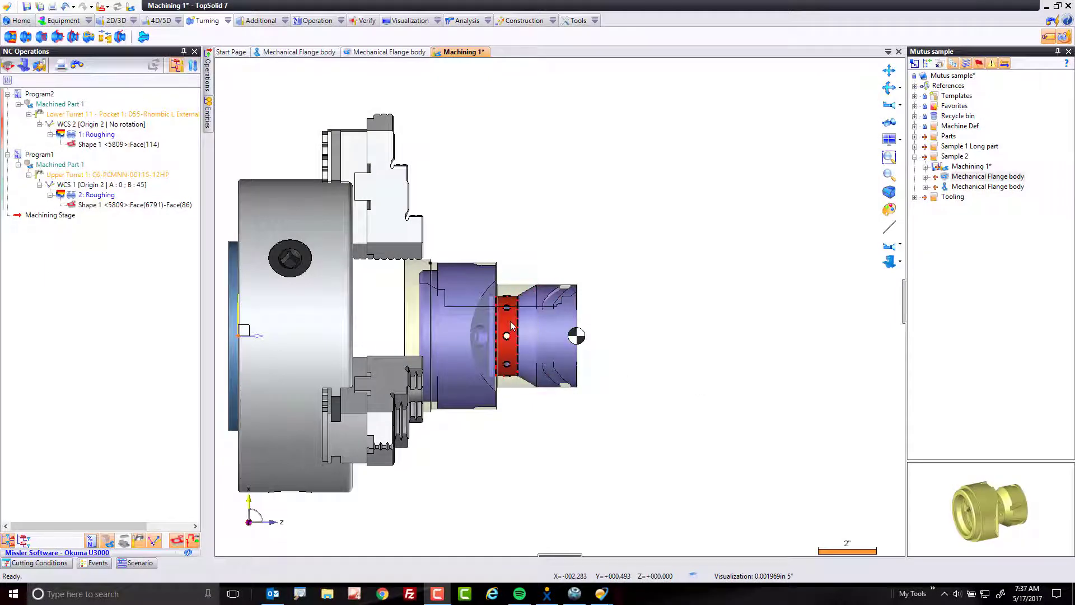
Start a turning Roughing operation on the recess between the large-diameter shoulder face and the tapered face of the flange body.
{"action": "scroll", "coordinate": [500, 304], "scroll_direction": "up", "scroll_amount": 5}
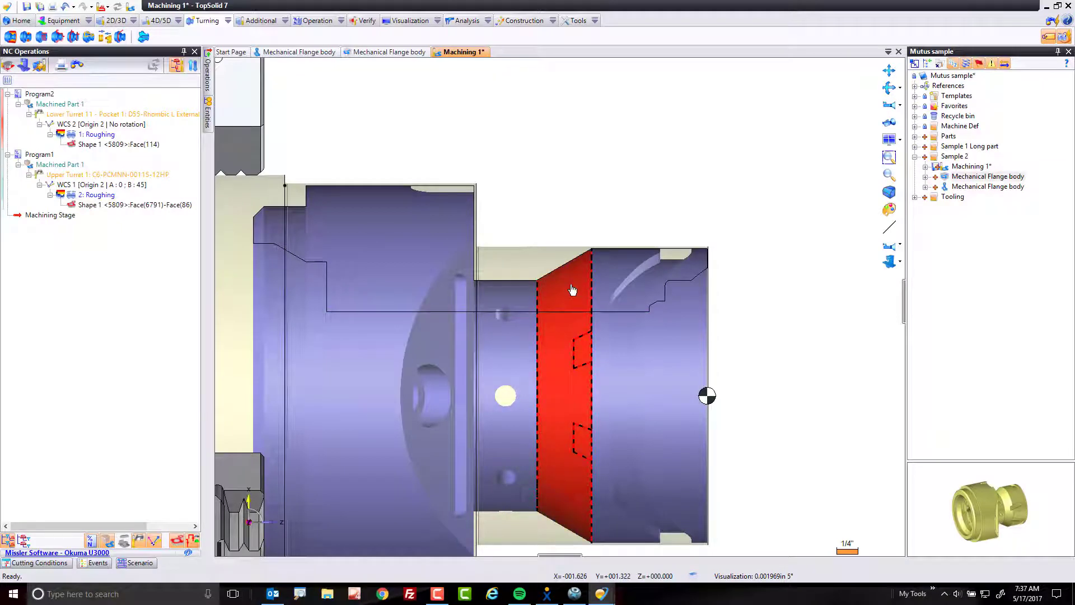
{"action": "left_click", "coordinate": [573, 290]}
{"action": "middle_click_drag", "start_coordinate": [572, 290], "coordinate": [553, 291]}
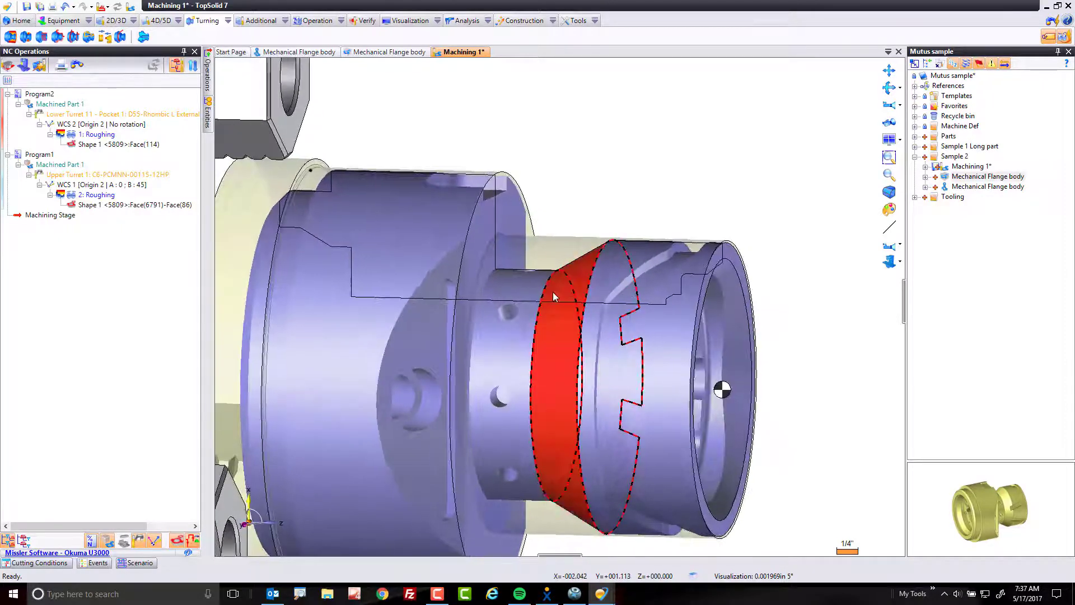
{"action": "right_click", "coordinate": [511, 228]}
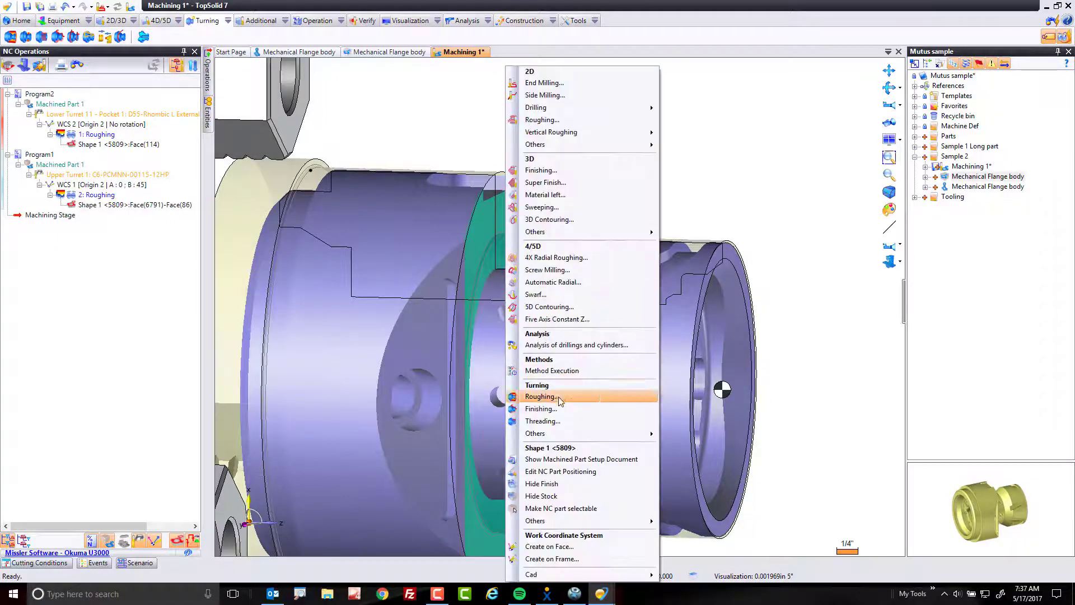
{"action": "left_click", "coordinate": [541, 396]}
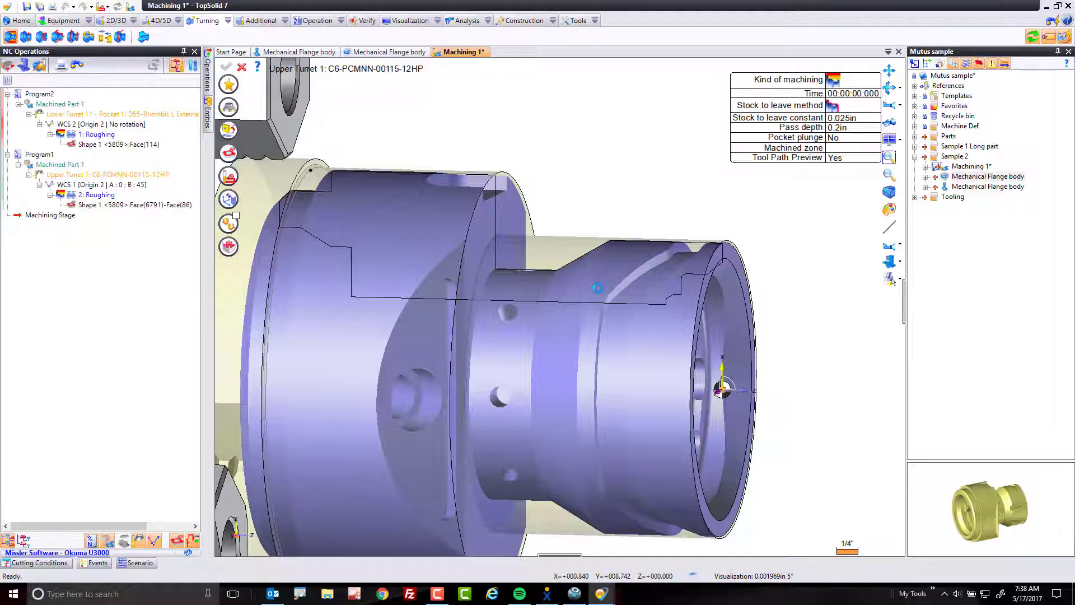
{"action": "left_click", "coordinate": [892, 249]}
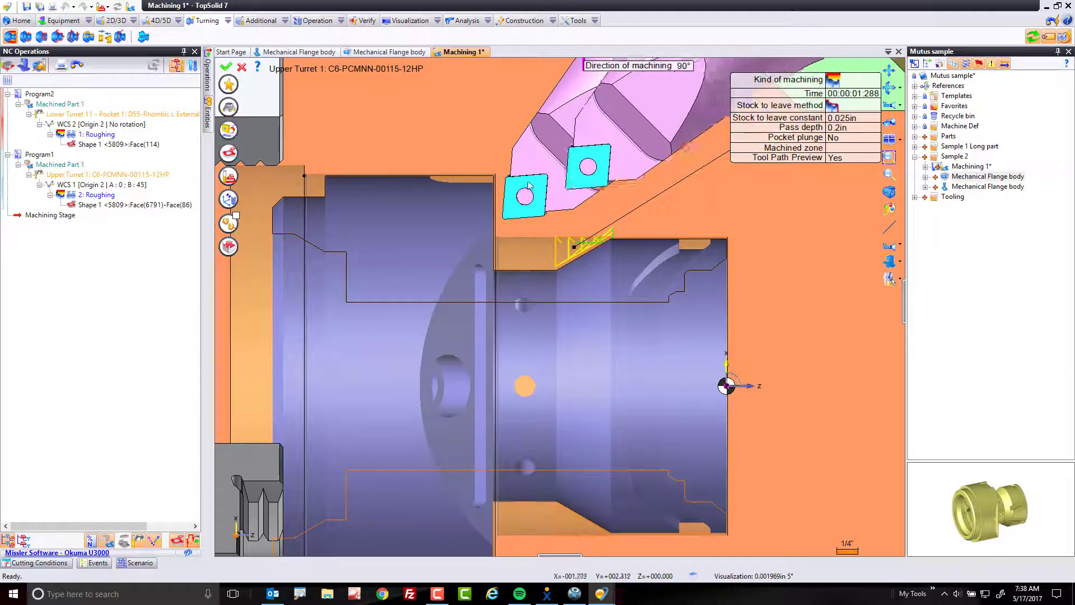
Change the kind of machining to Groove Roughing and assign the 4mm x R0.3mm Groove tool on the upper turret.
{"action": "left_click", "coordinate": [834, 81]}
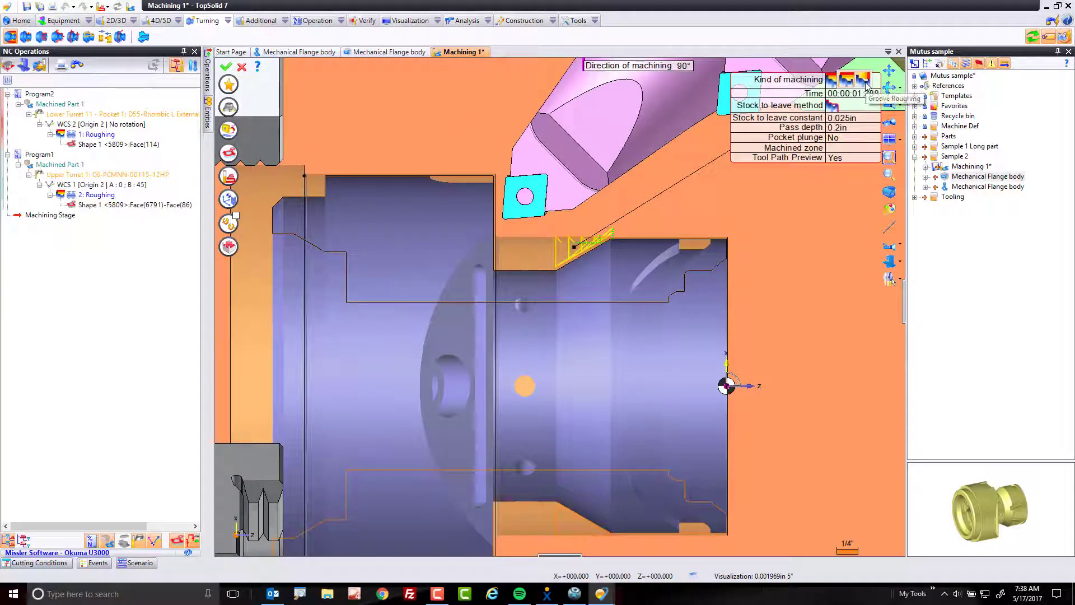
{"action": "left_click", "coordinate": [865, 81]}
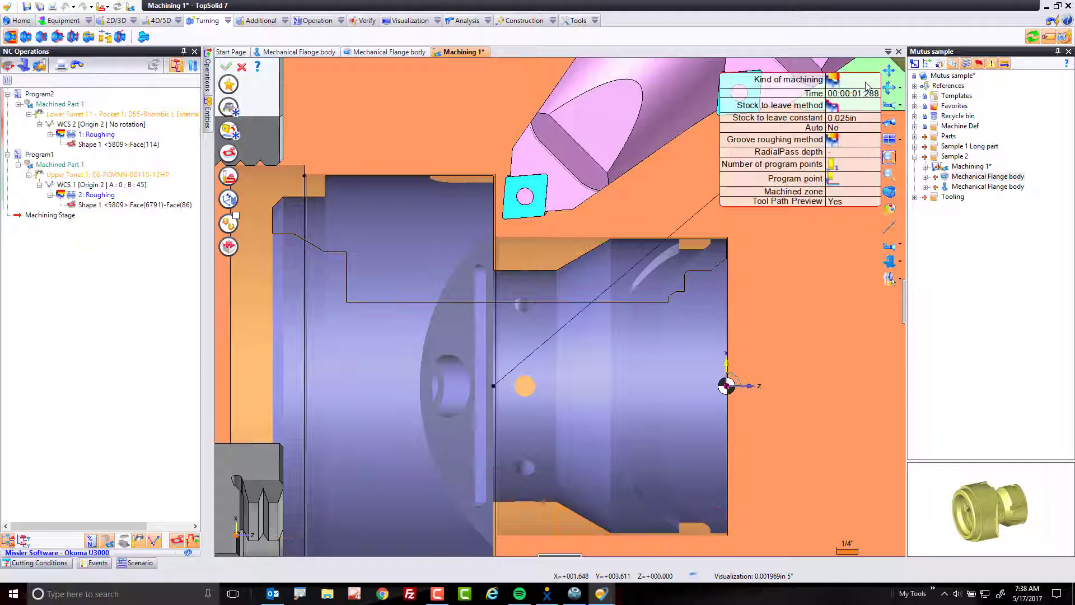
{"action": "left_click", "coordinate": [230, 107]}
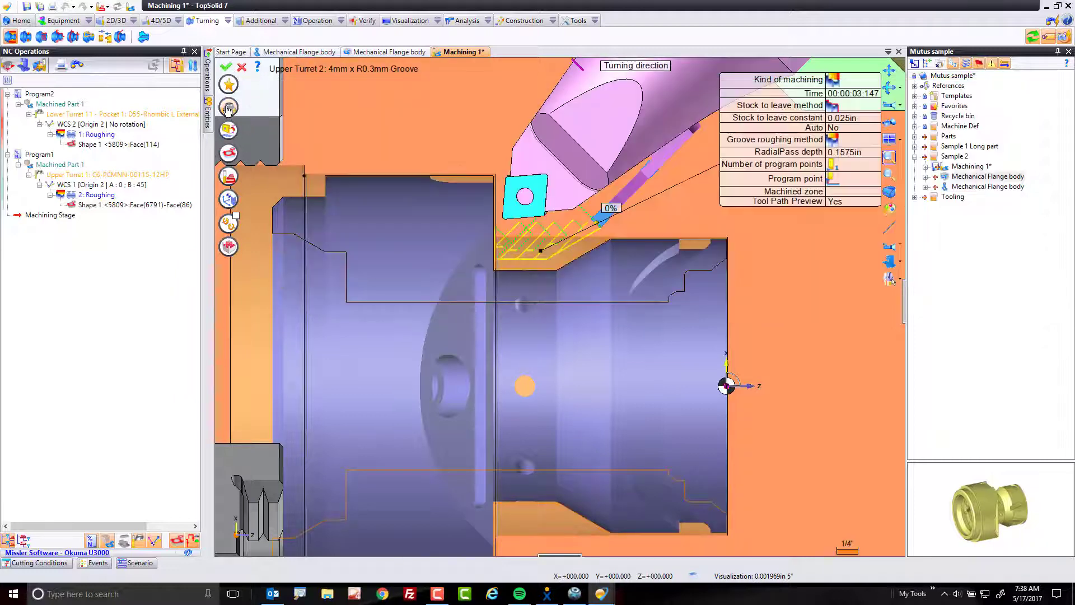
Set the work coordinate system solution to spindle A 180°, B 90° so the groove tool approaches the recess straight on.
{"action": "scroll", "coordinate": [502, 280], "scroll_direction": "down", "scroll_amount": 5}
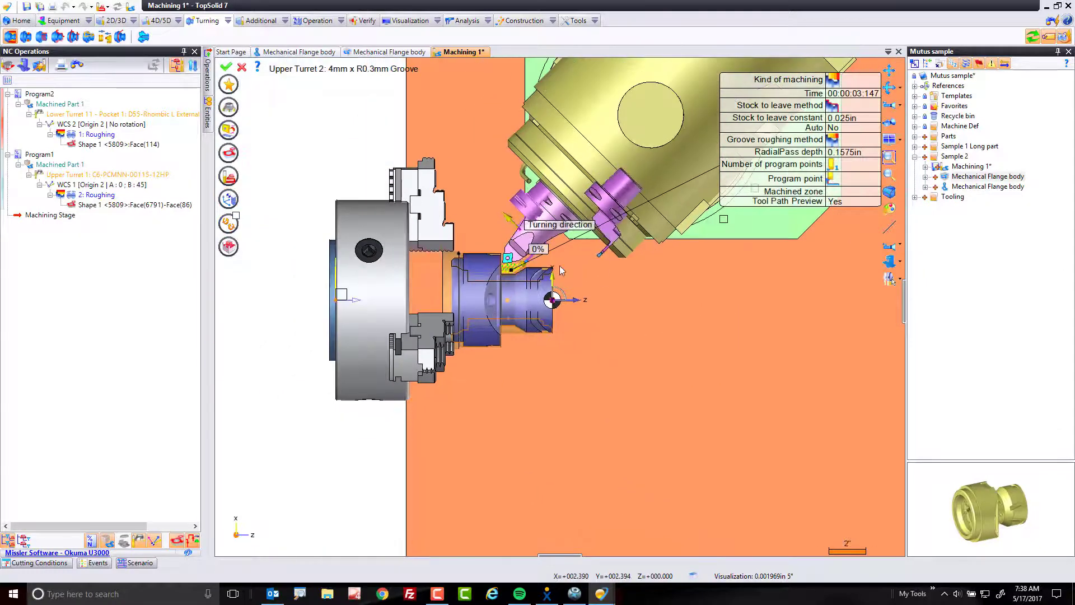
{"action": "left_click", "coordinate": [229, 199]}
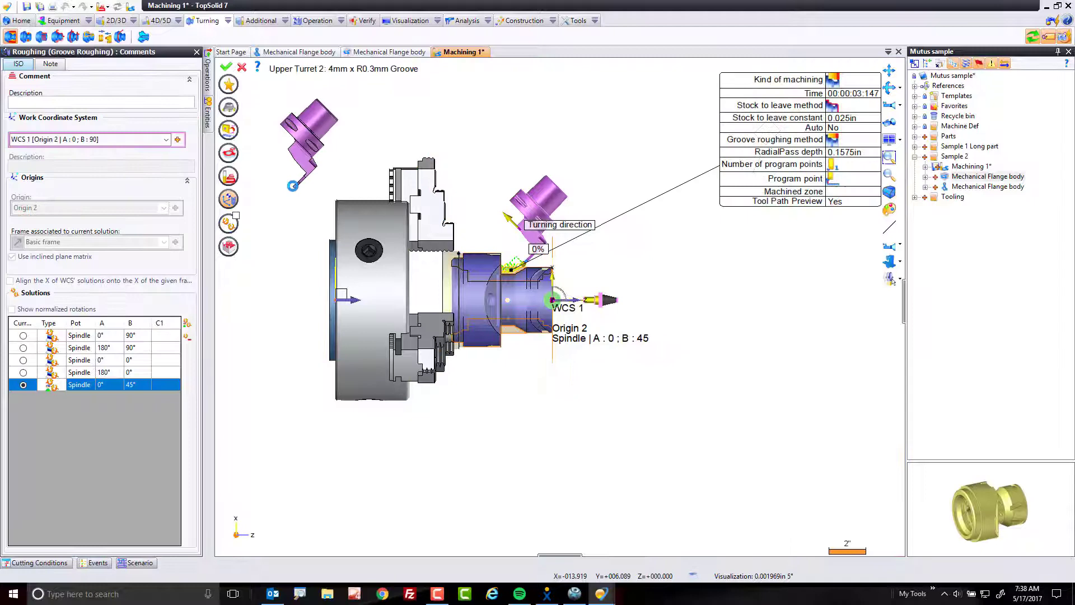
{"action": "scroll", "coordinate": [287, 388], "scroll_direction": "down", "scroll_amount": 3}
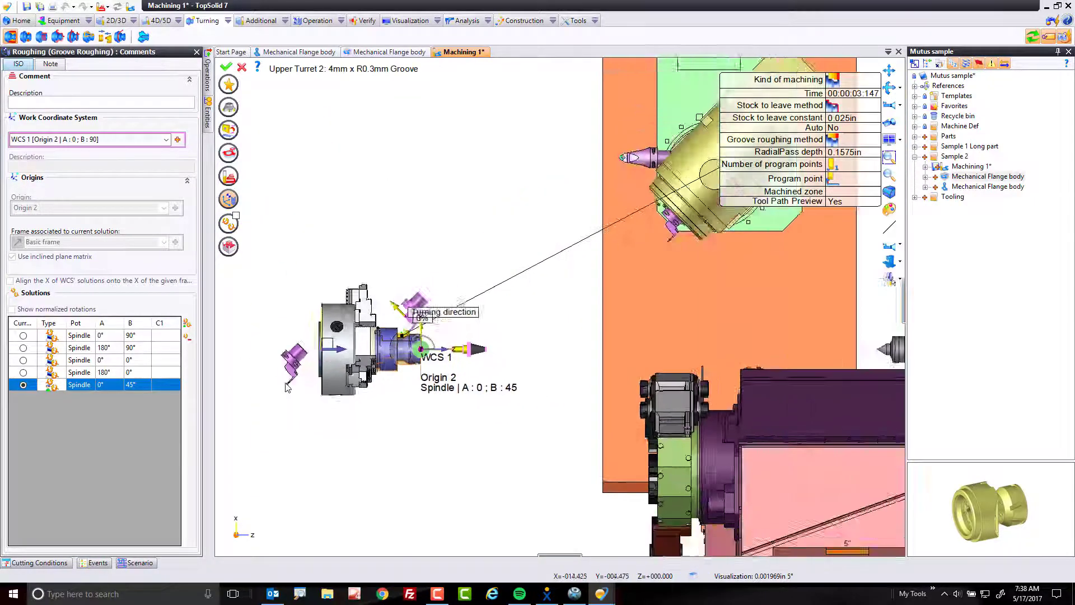
{"action": "scroll", "coordinate": [288, 387], "scroll_direction": "down", "scroll_amount": 2}
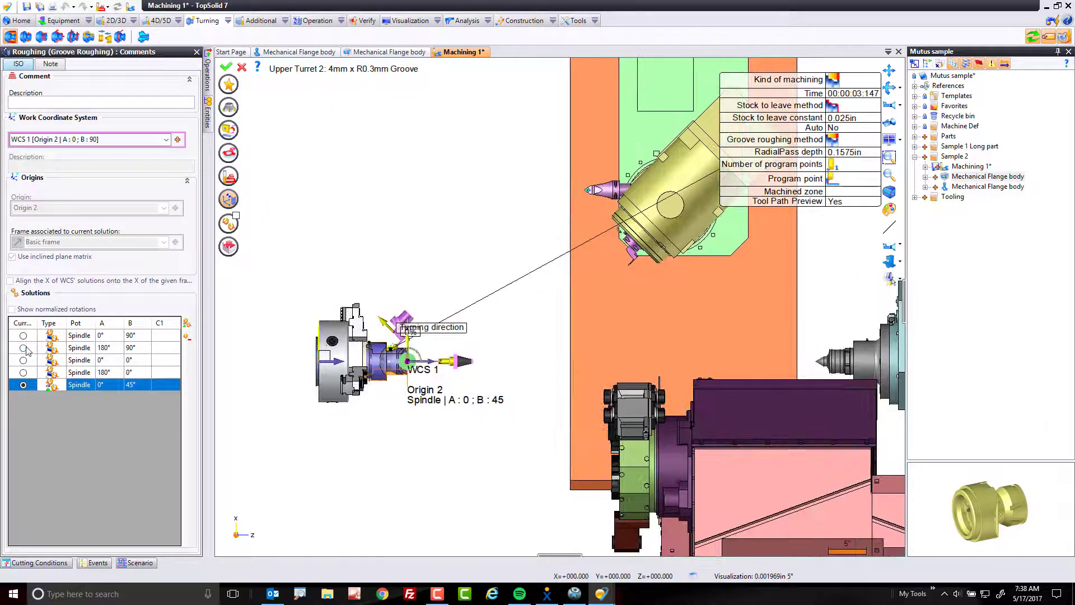
{"action": "left_click", "coordinate": [23, 348]}
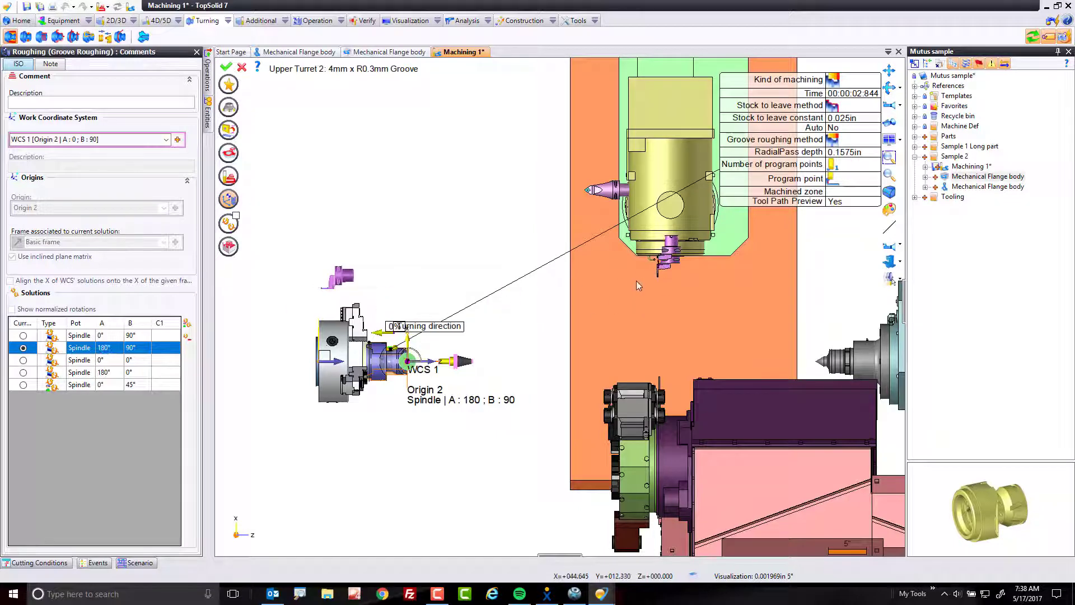
{"action": "scroll", "coordinate": [409, 342], "scroll_direction": "up", "scroll_amount": 5}
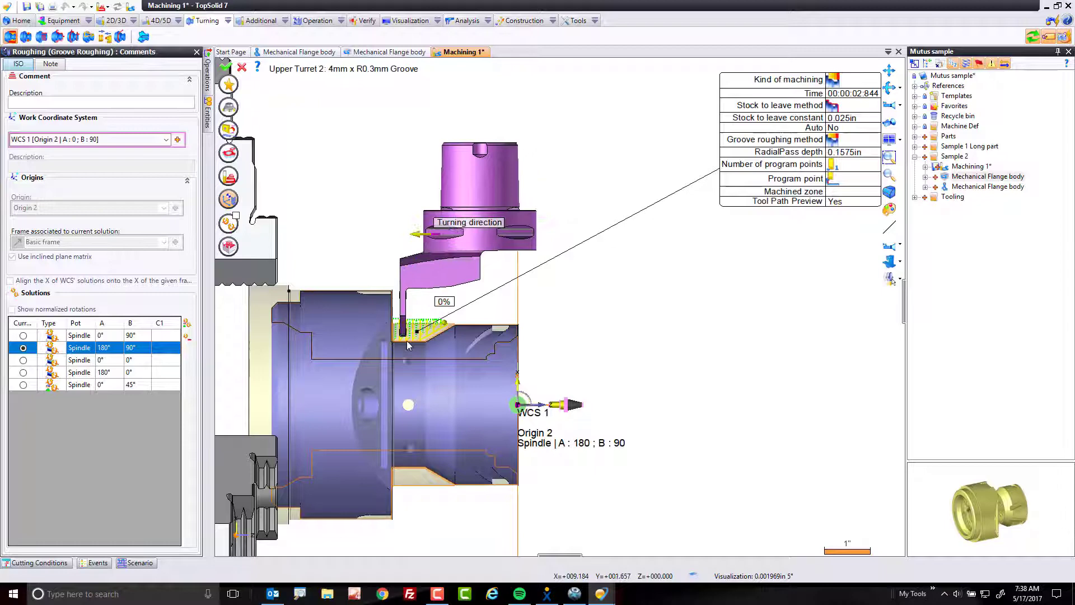
{"action": "scroll", "coordinate": [413, 333], "scroll_direction": "up", "scroll_amount": 5}
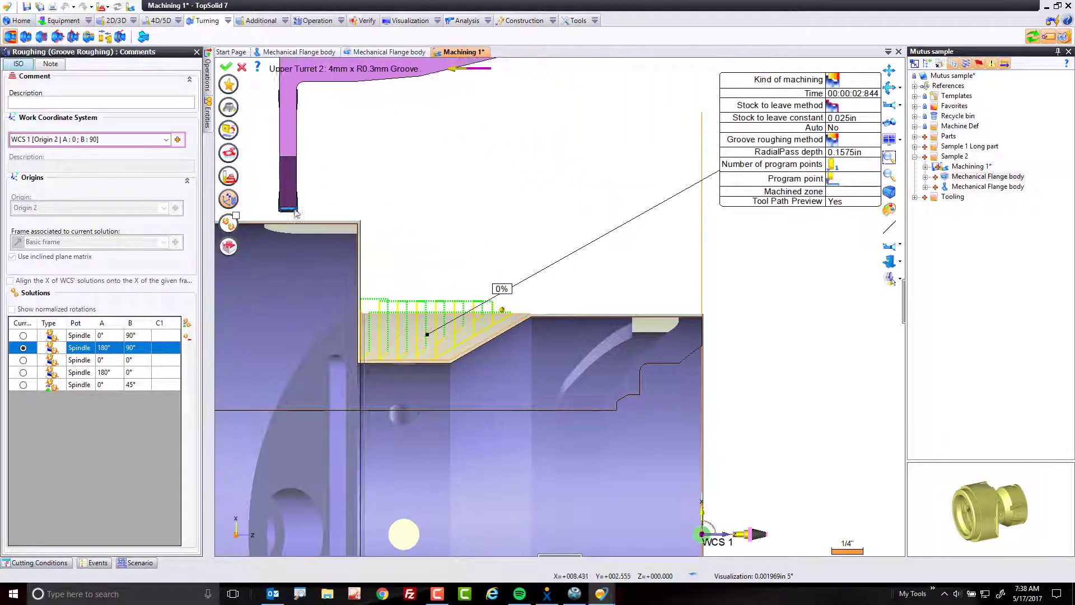
Copy the cutting conditions of the existing 2: Roughing operation to the groove roughing, and review its speeds, feeds and tool offset gauges.
{"action": "mouse_move", "coordinate": [207, 73]}
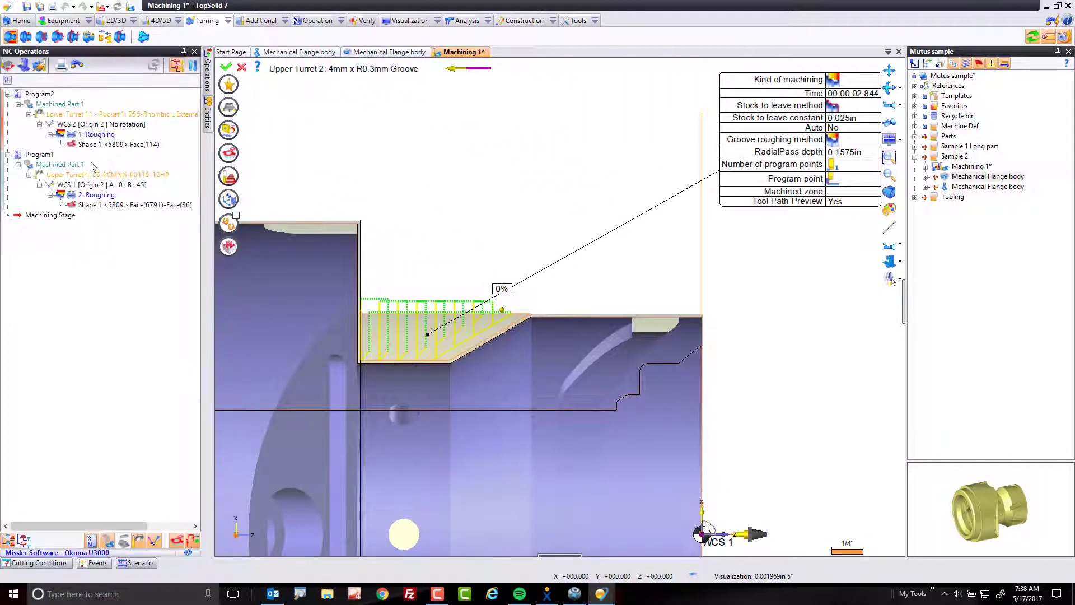
{"action": "left_click_drag", "start_coordinate": [102, 200], "coordinate": [227, 136]}
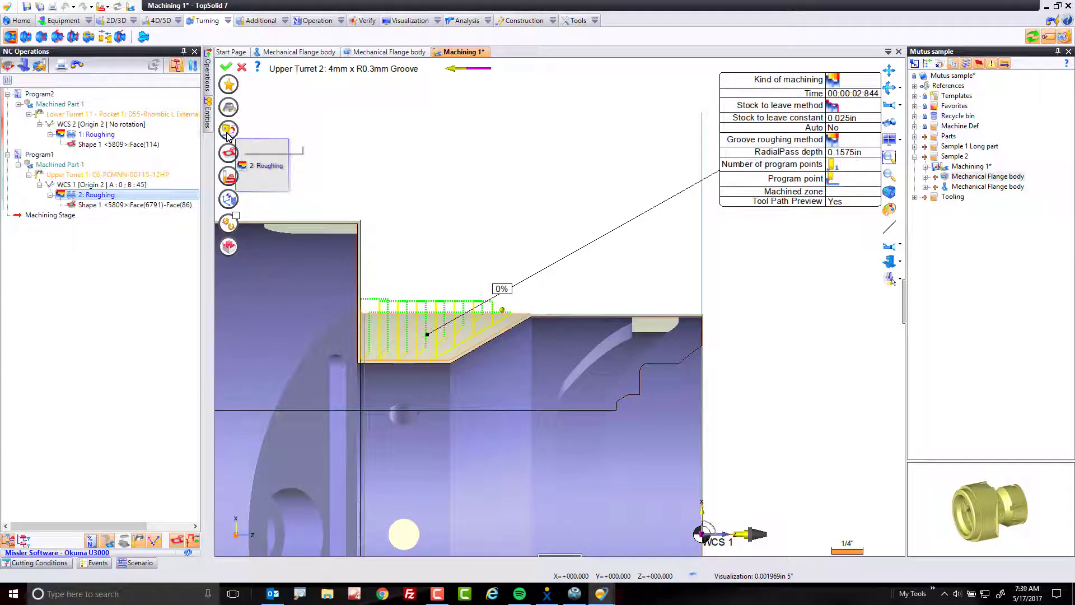
{"action": "left_click_drag", "start_coordinate": [227, 133], "coordinate": [227, 136]}
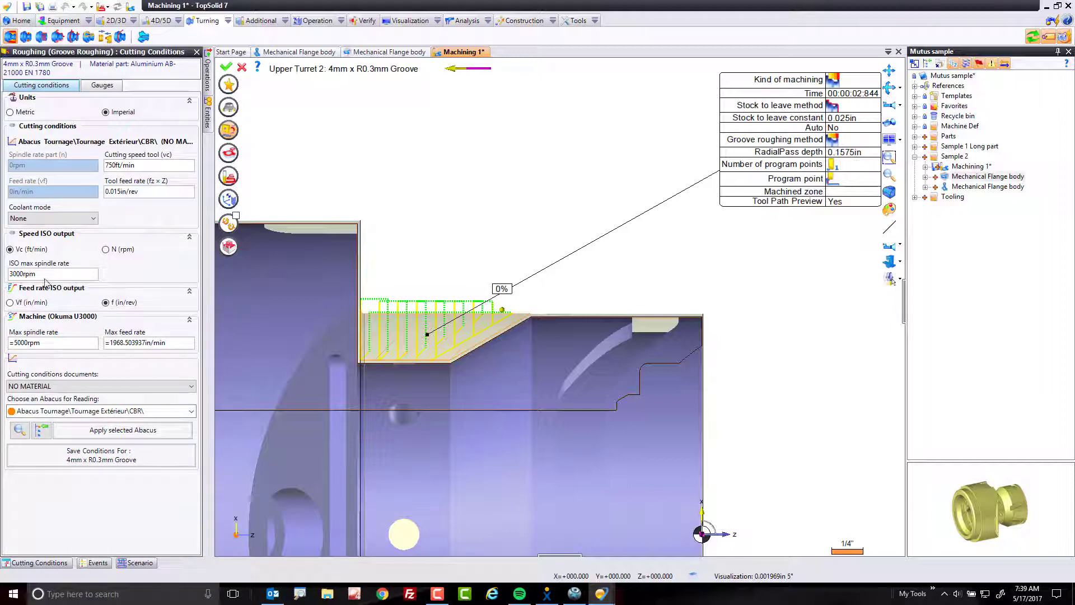
{"action": "left_click", "coordinate": [99, 89]}
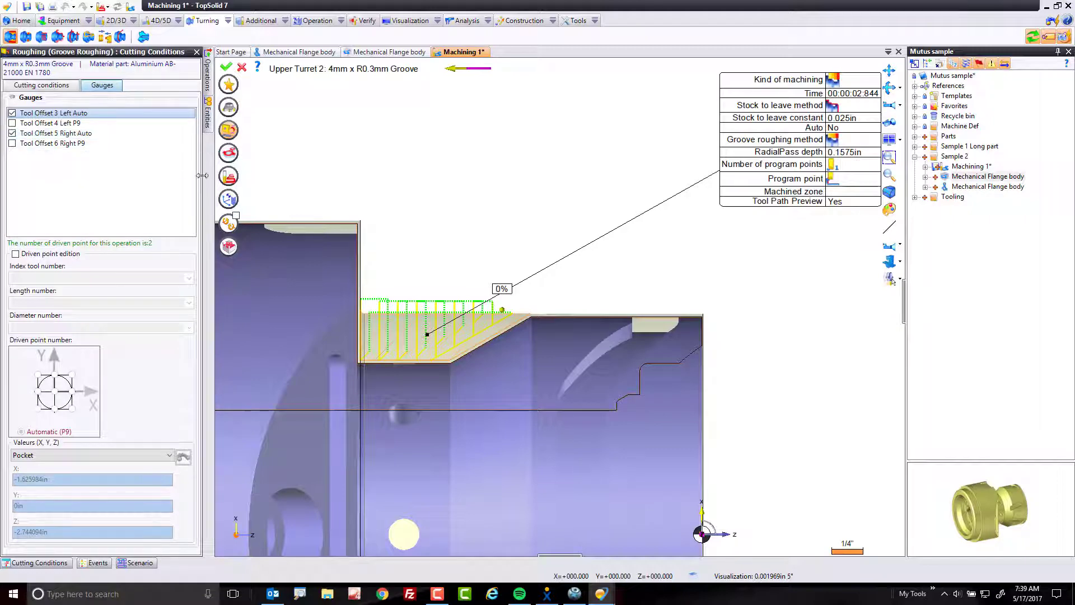
Review the main groove roughing settings and change the groove roughing method to Trochoidal.
{"action": "left_click", "coordinate": [229, 177]}
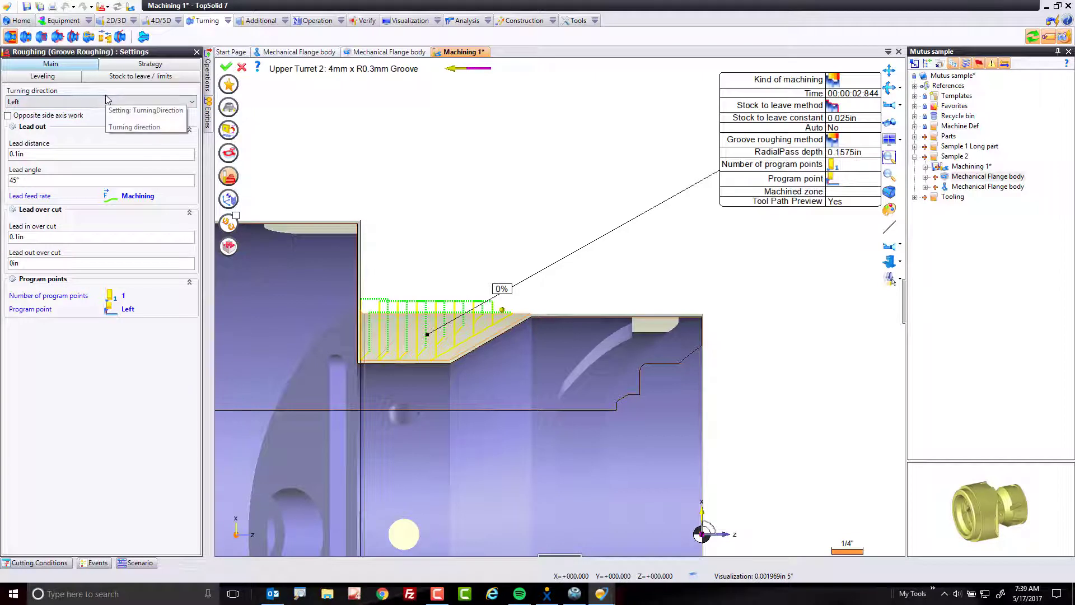
{"action": "left_click", "coordinate": [73, 296]}
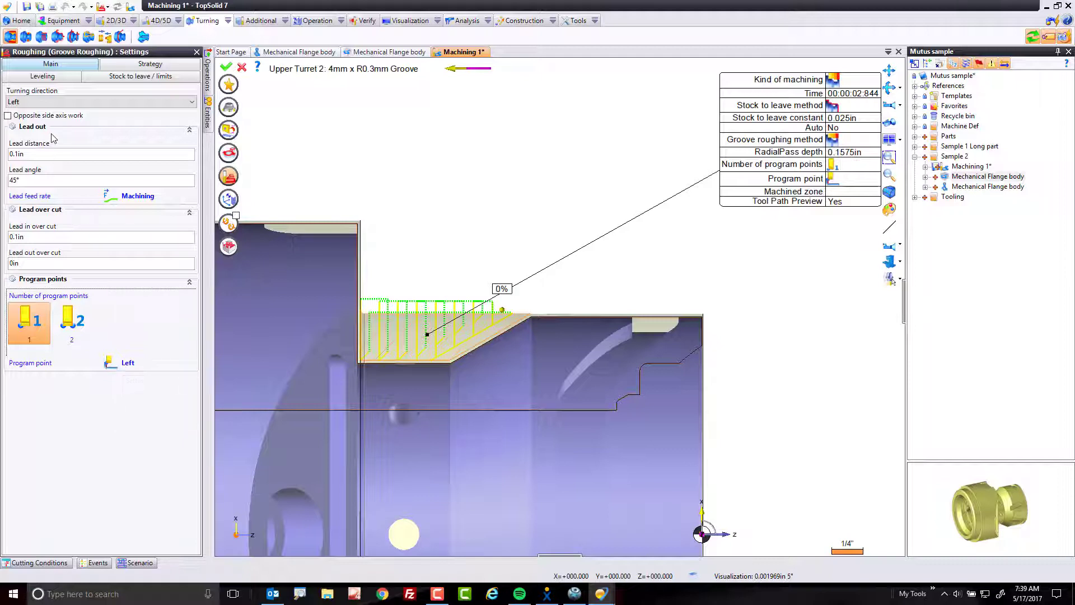
{"action": "left_click", "coordinate": [146, 64]}
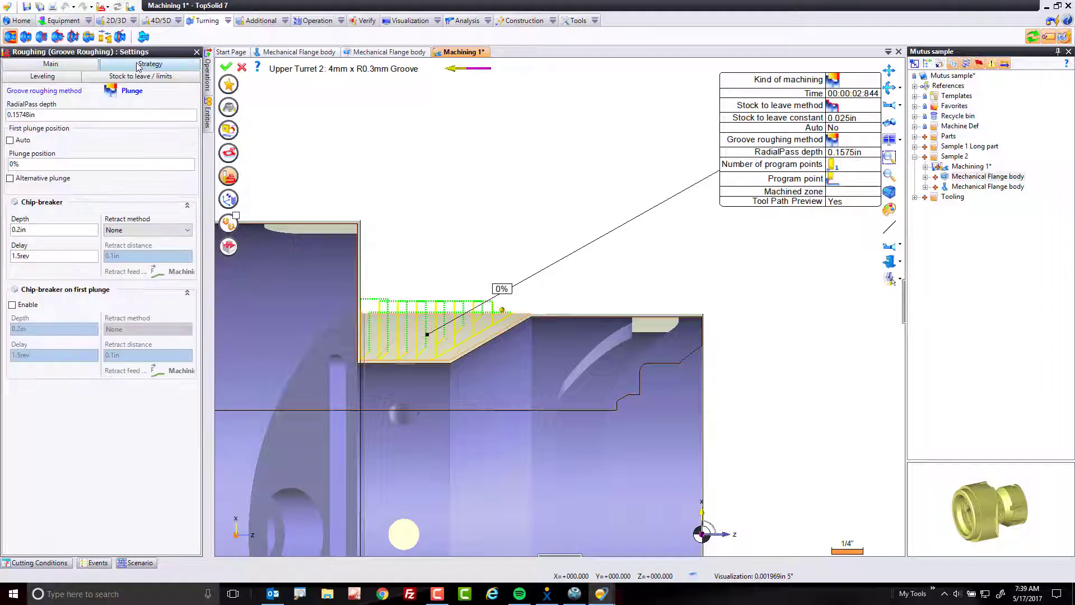
{"action": "left_click_drag", "start_coordinate": [101, 146], "coordinate": [178, 157]}
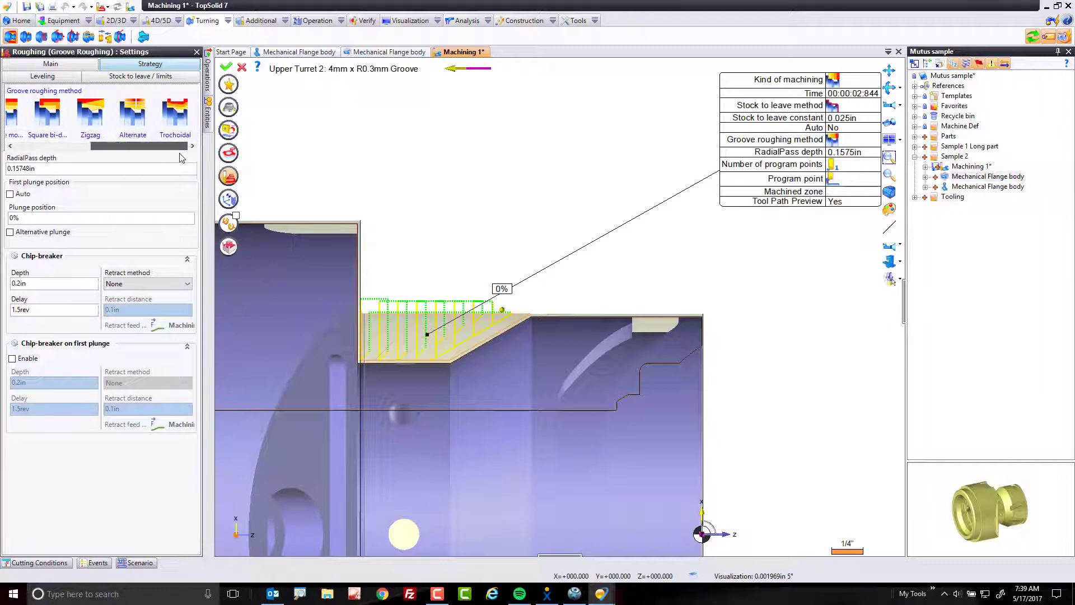
{"action": "left_click", "coordinate": [182, 124]}
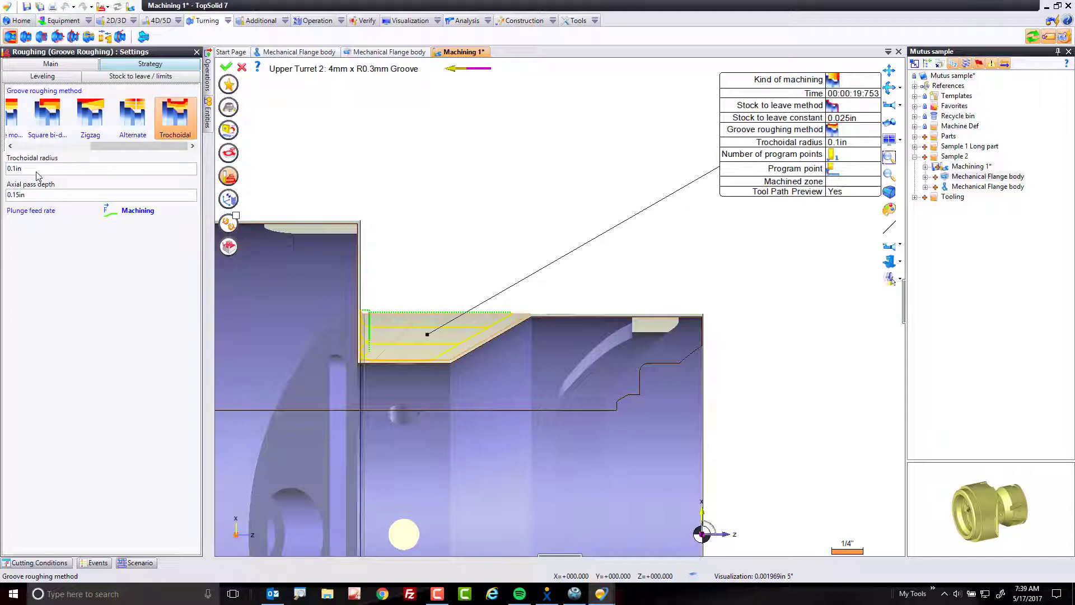
Set the axial pass depth to .03 in, inspect the trochoidal tool path in the recess, and validate the groove roughing operation.
{"action": "left_click", "coordinate": [35, 196]}
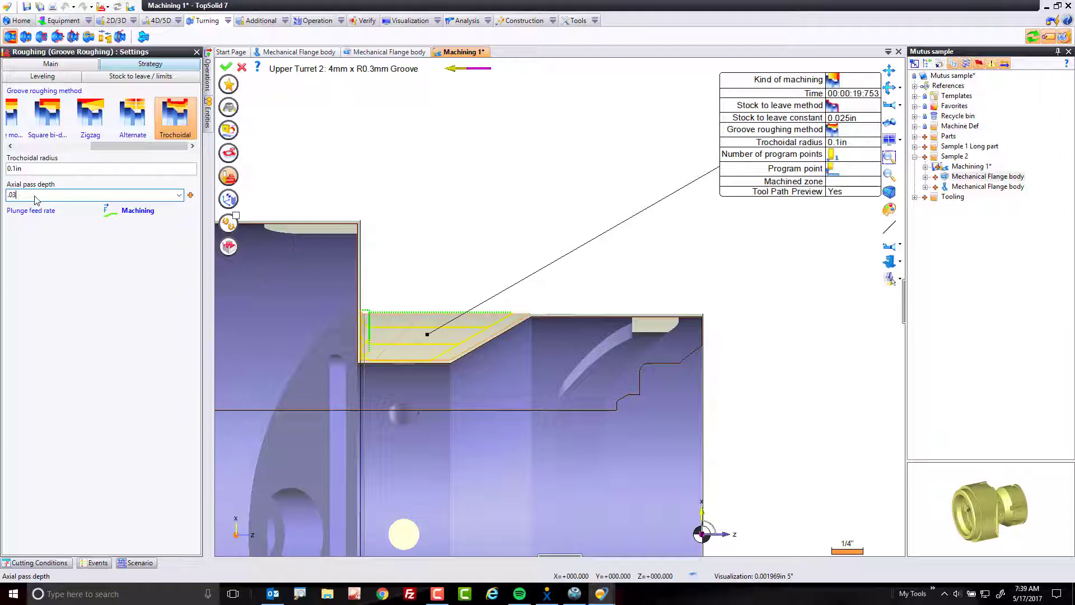
{"action": "key", "text": "Tab"}
{"action": "scroll", "coordinate": [490, 291], "scroll_direction": "up", "scroll_amount": 5}
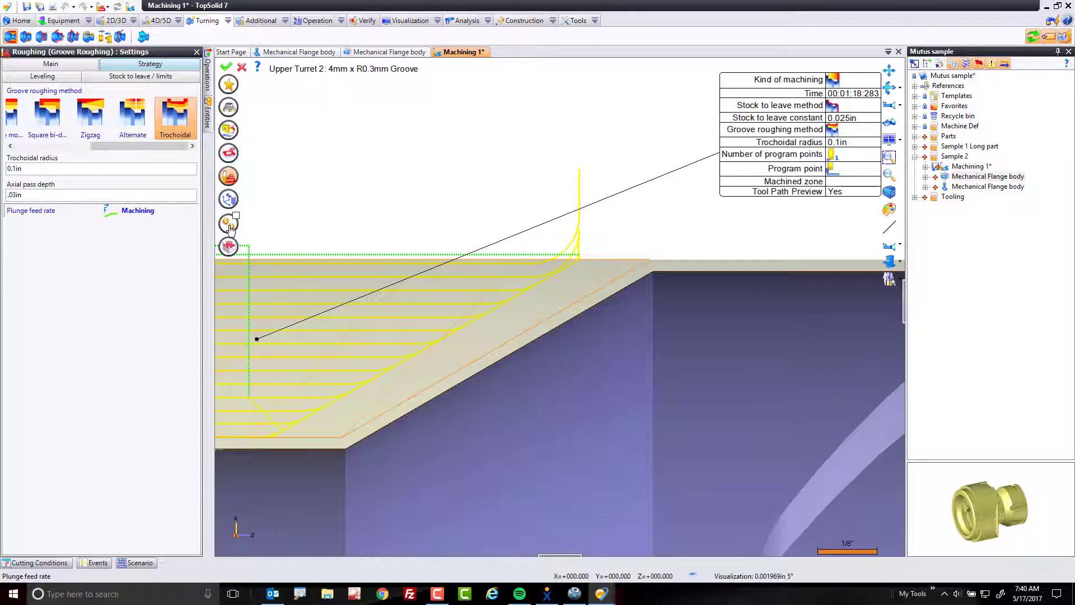
{"action": "scroll", "coordinate": [585, 275], "scroll_direction": "up", "scroll_amount": 3}
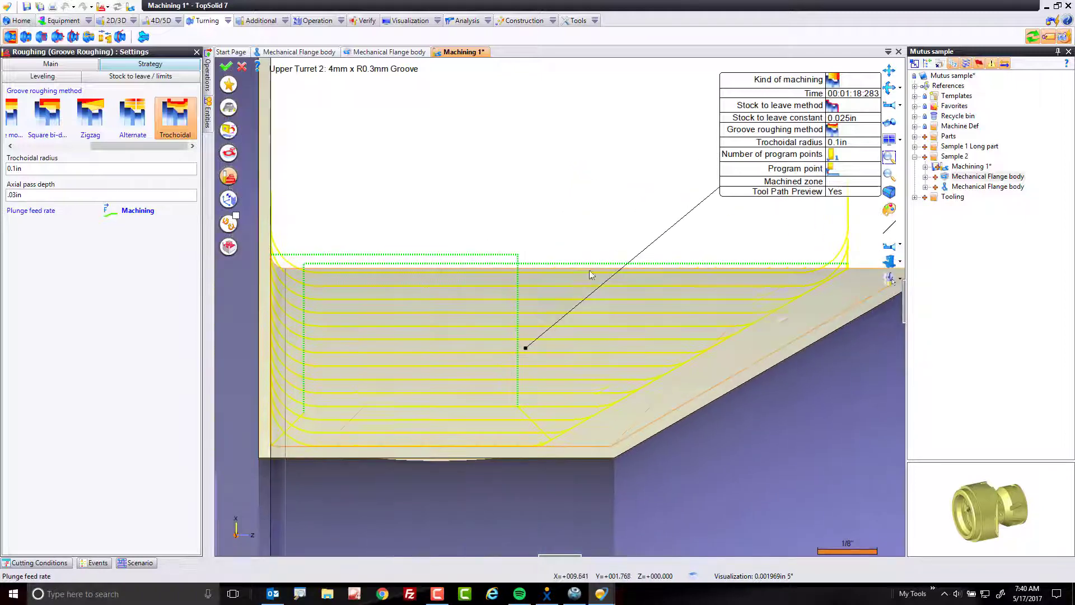
{"action": "scroll", "coordinate": [580, 283], "scroll_direction": "down", "scroll_amount": 4}
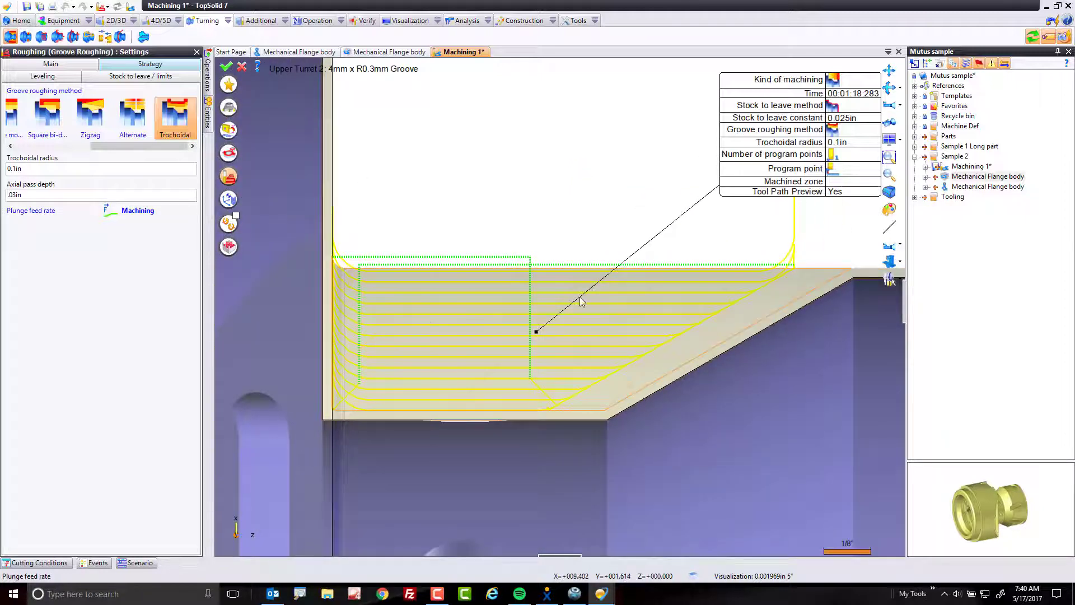
{"action": "scroll", "coordinate": [344, 359], "scroll_direction": "down", "scroll_amount": 4}
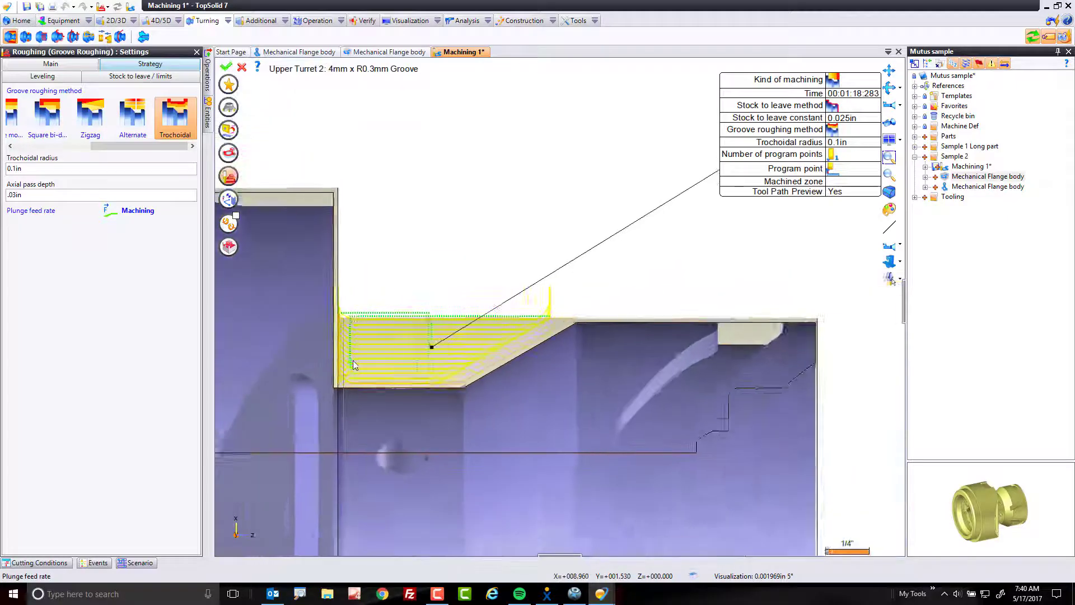
{"action": "left_click", "coordinate": [232, 67]}
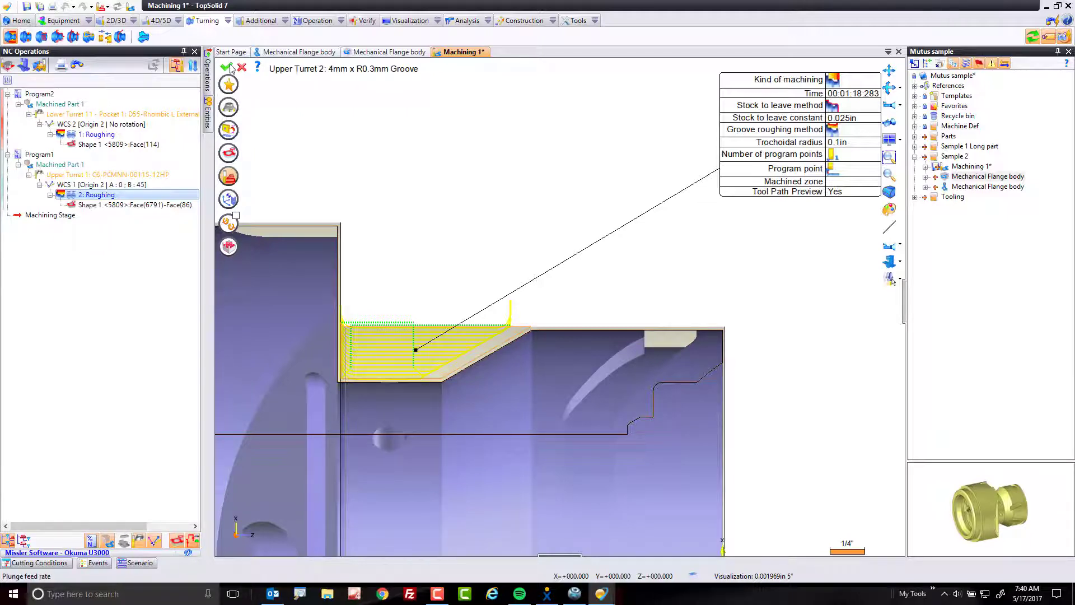
{"action": "left_click", "coordinate": [232, 68]}
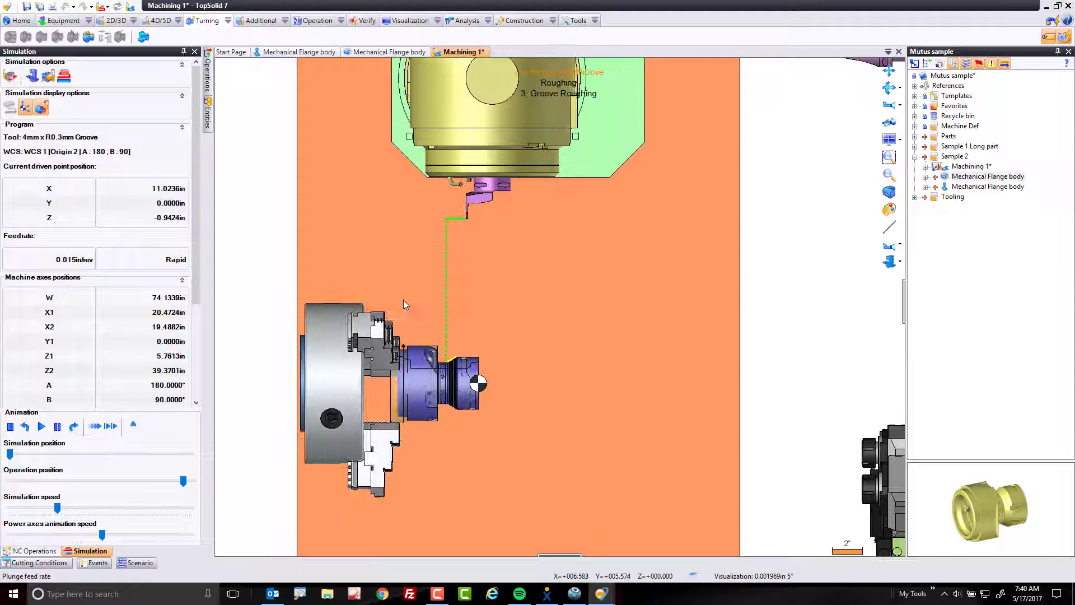
Simulate the groove roughing operation on the machine from its start, watch the tool cut the recess, and exit the simulation.
{"action": "left_click", "coordinate": [10, 426]}
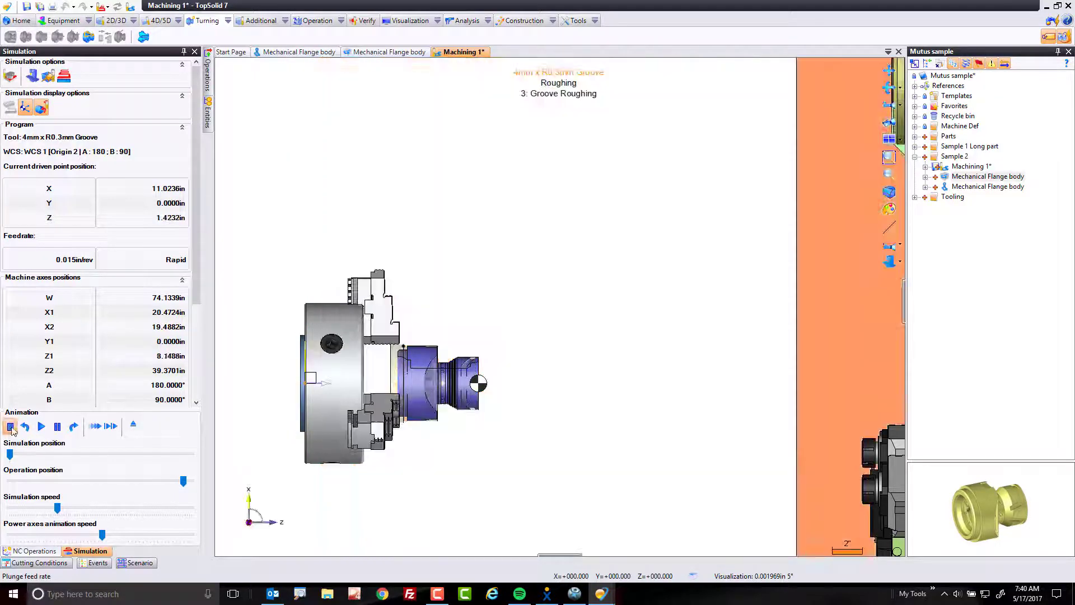
{"action": "left_click", "coordinate": [41, 426]}
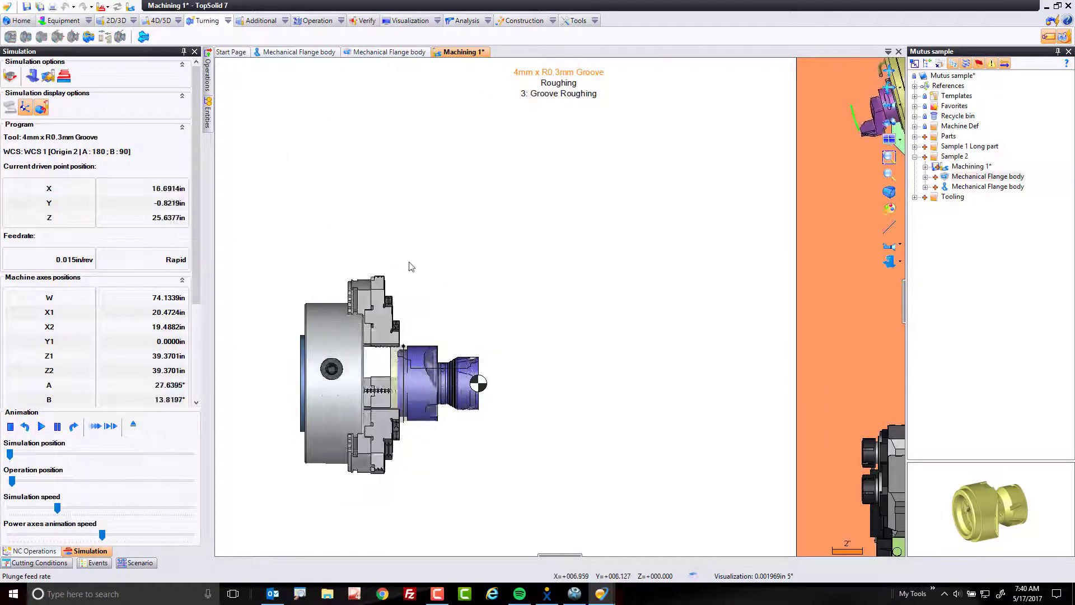
{"action": "scroll", "coordinate": [637, 301], "scroll_direction": "down", "scroll_amount": 3}
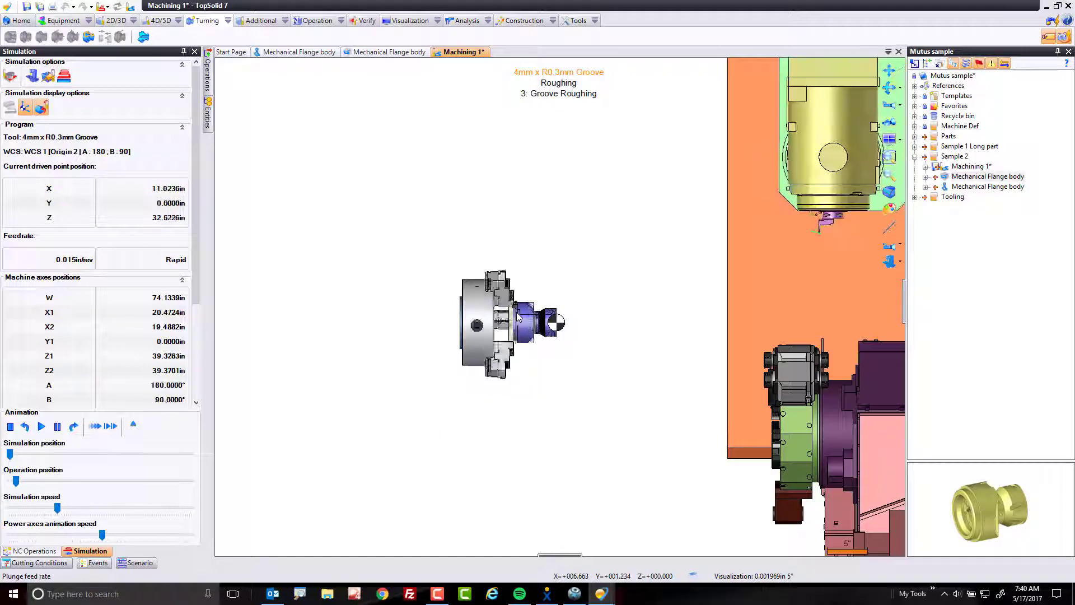
{"action": "scroll", "coordinate": [525, 294], "scroll_direction": "up", "scroll_amount": 3}
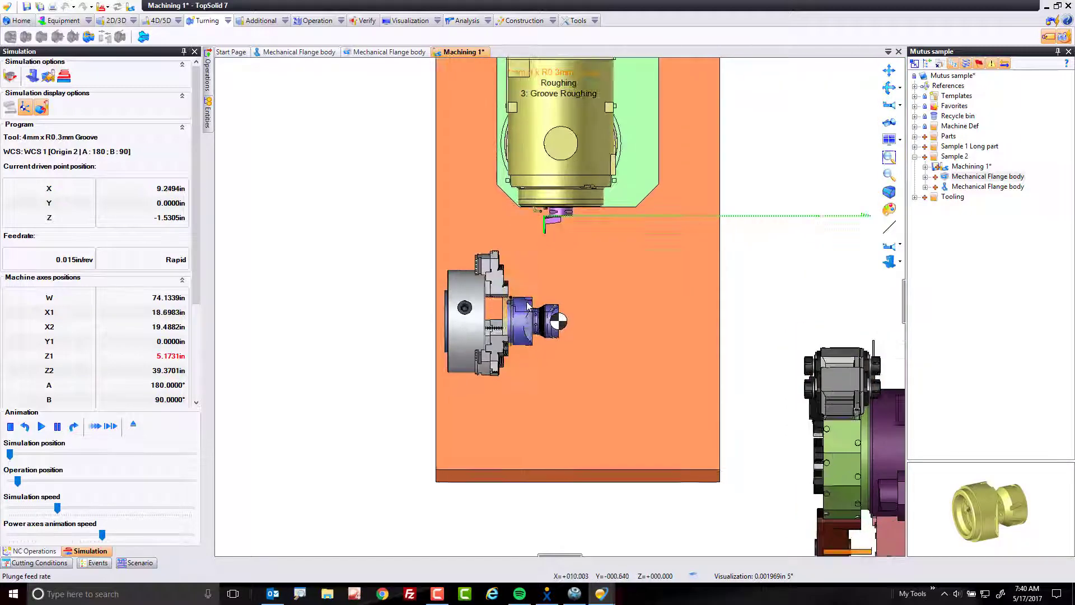
{"action": "scroll", "coordinate": [526, 292], "scroll_direction": "up", "scroll_amount": 1}
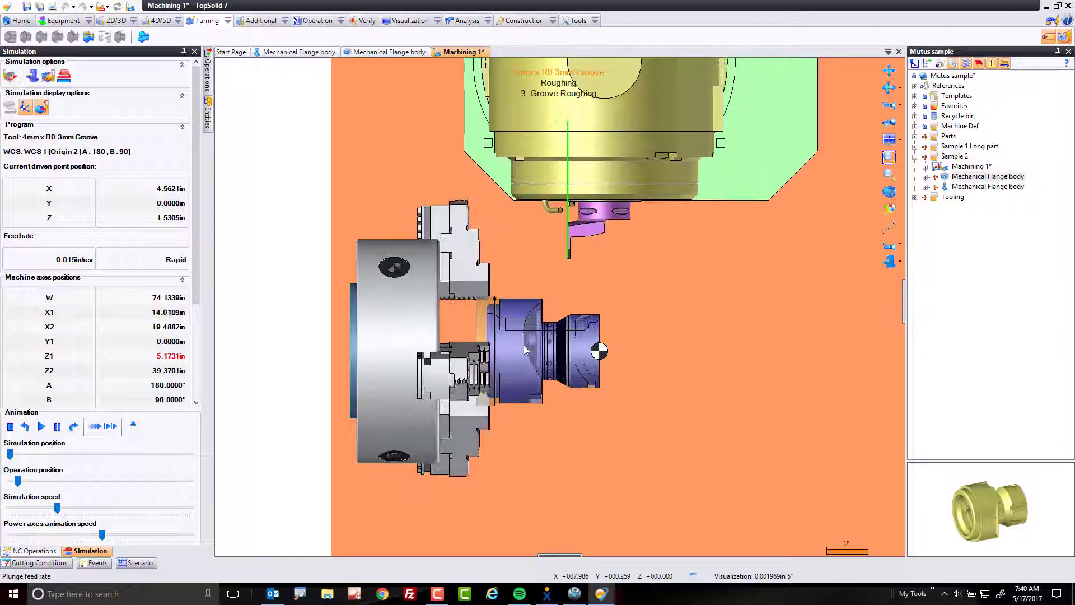
{"action": "scroll", "coordinate": [532, 333], "scroll_direction": "up", "scroll_amount": 1}
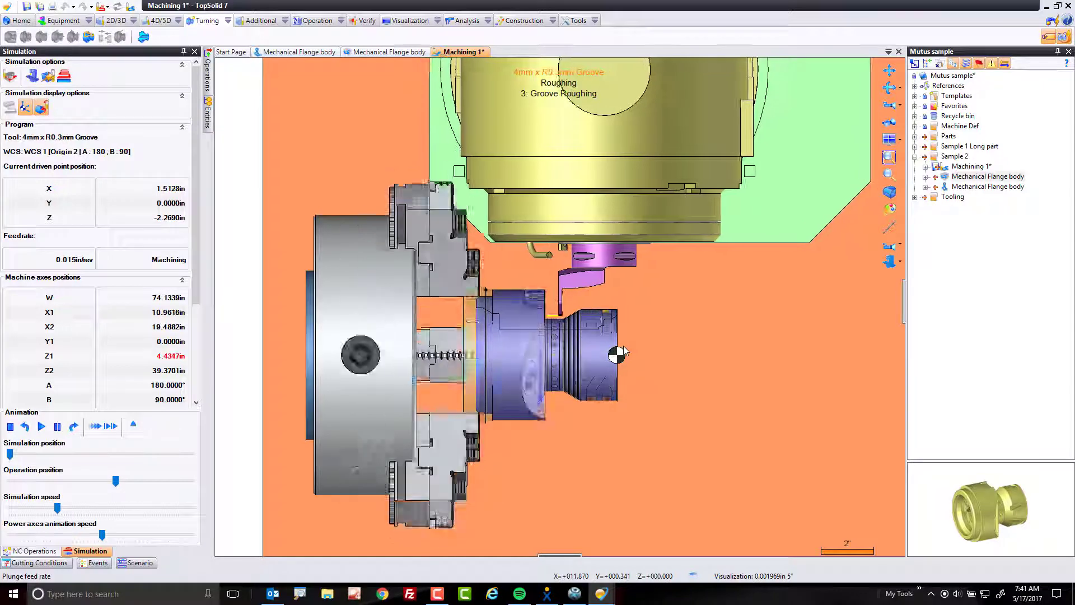
{"action": "left_click", "coordinate": [134, 426]}
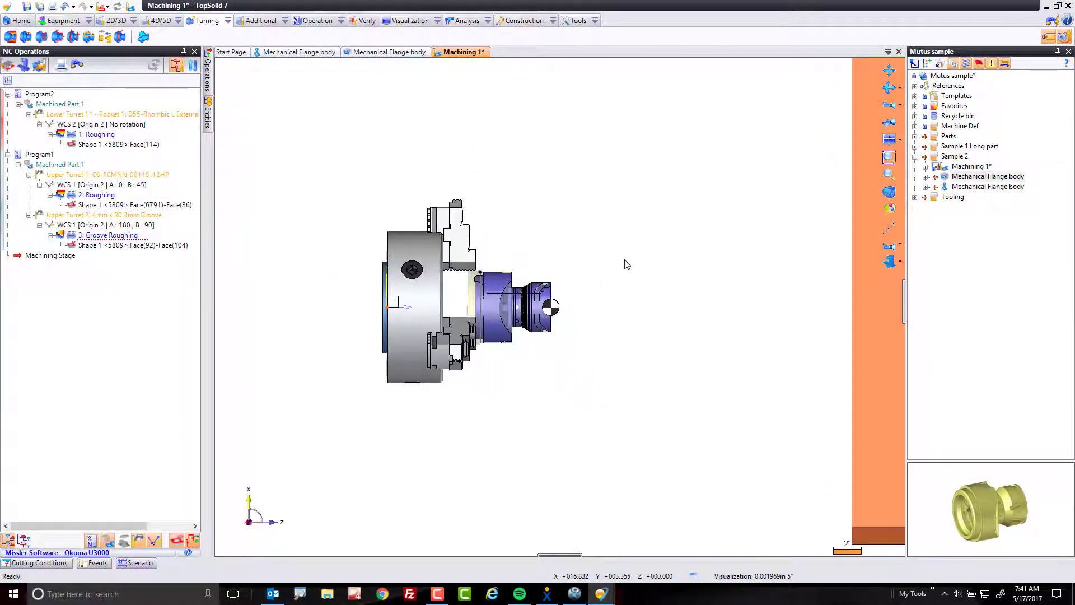